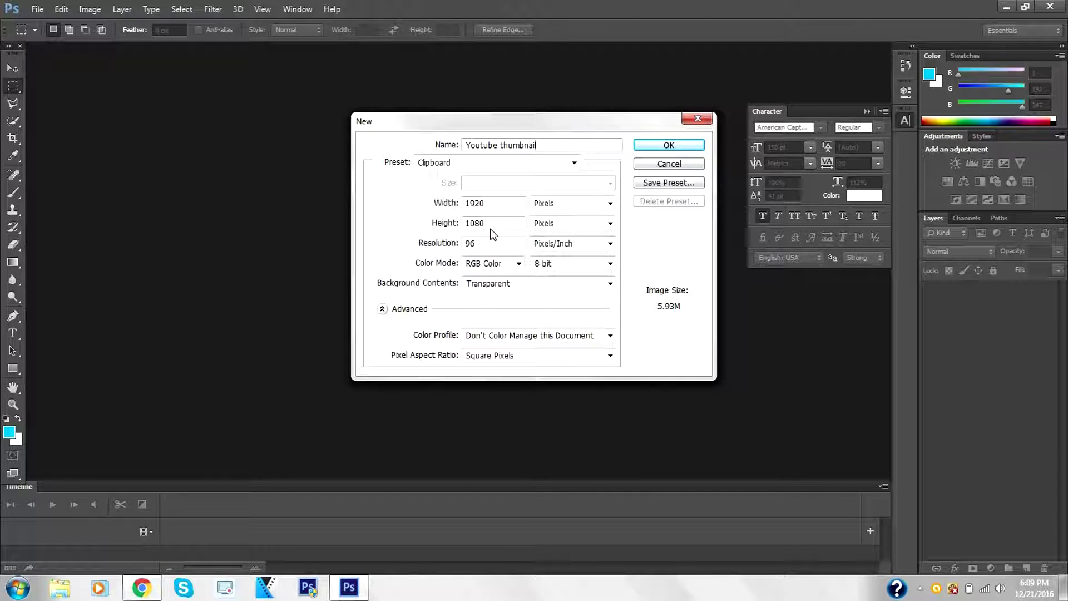
# Step: Create the transparent 1920 × 1080 pixel document named "Youtube thumbnail" at 96 pixels/inch in RGB Color
pyautogui.click(654, 150)
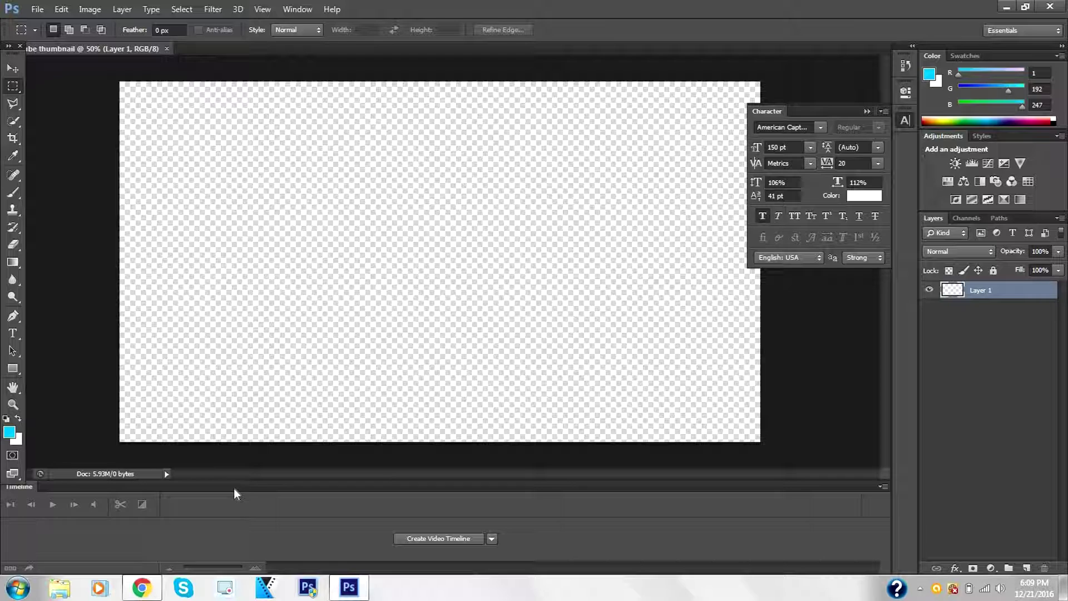
# Step: Switch to Chrome and save the full-size blurred red 1920 × 1080 wallpaper from wallpaperscraft.com to the Desktop as a JPEG
pyautogui.click(140, 589)
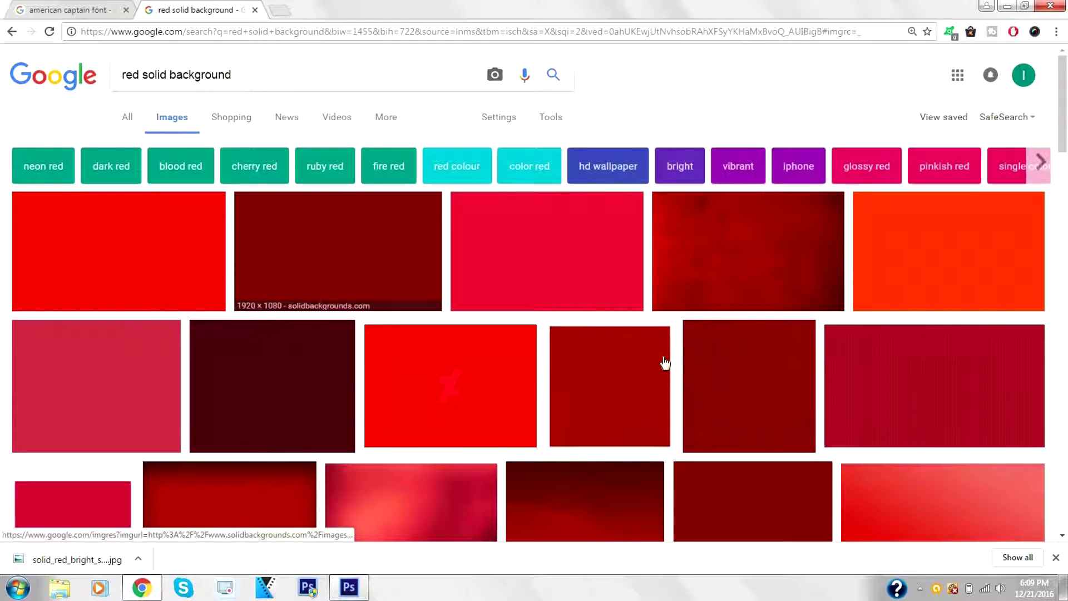
pyautogui.moveTo(1065, 153); pyautogui.dragTo(1065, 186)
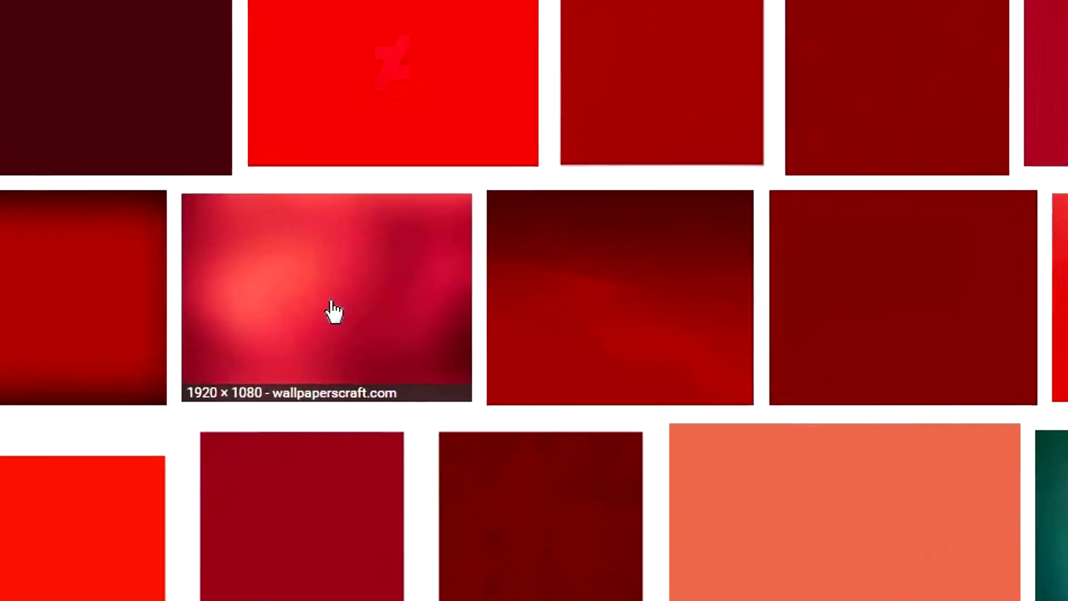
pyautogui.click(412, 306)
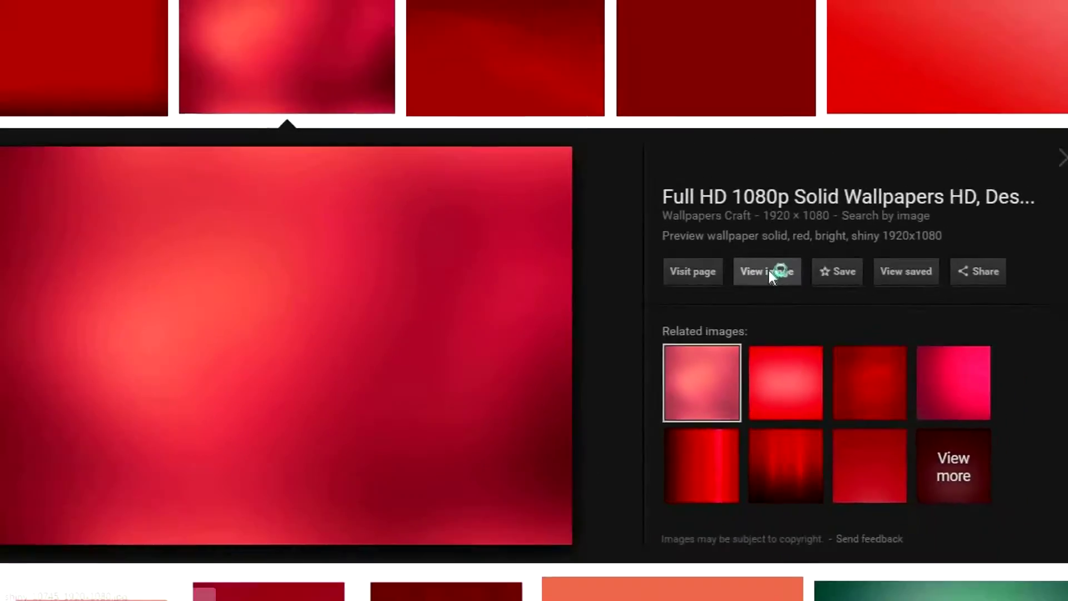
pyautogui.click(932, 245)
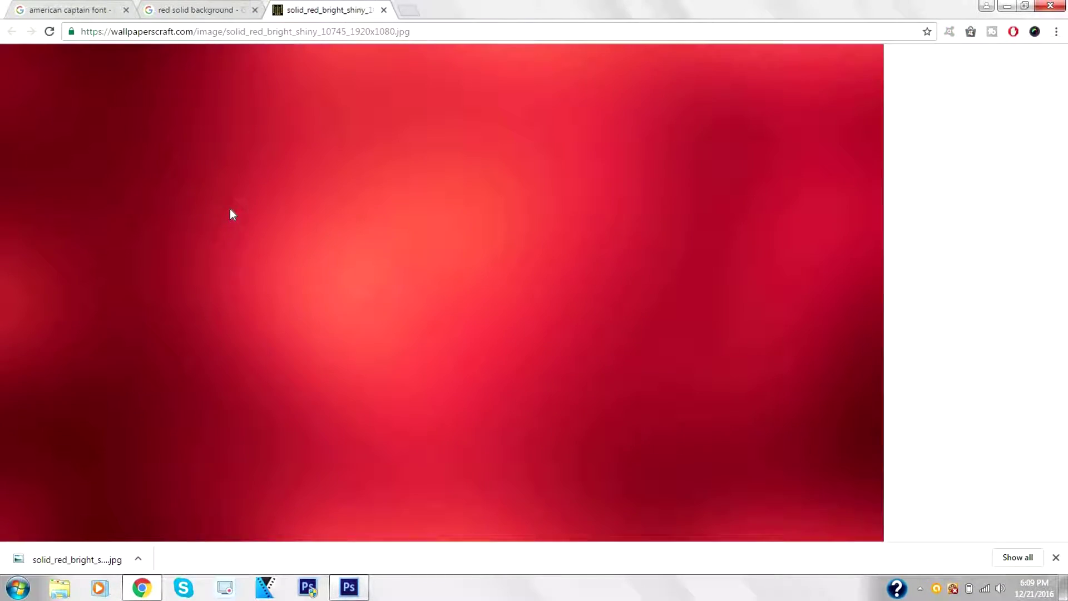
pyautogui.rightClick(230, 208)
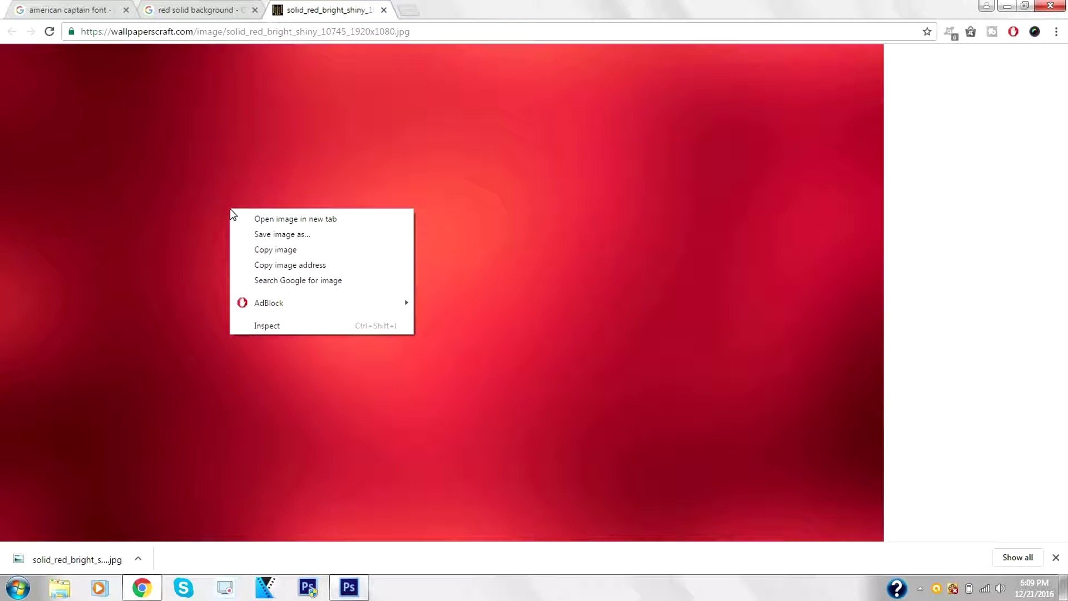
pyautogui.click(257, 234)
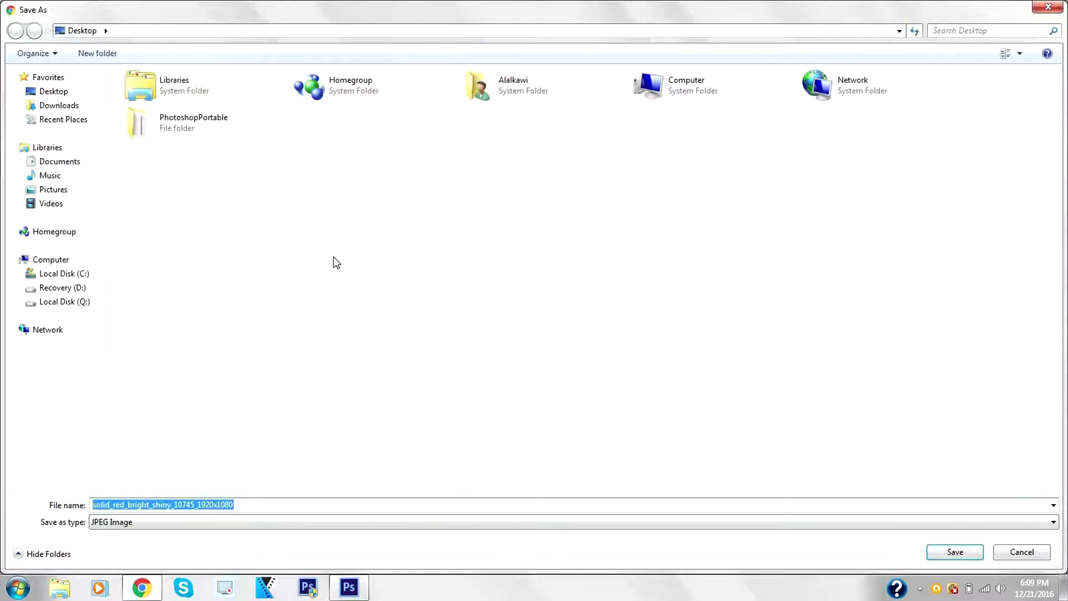
pyautogui.click(974, 556)
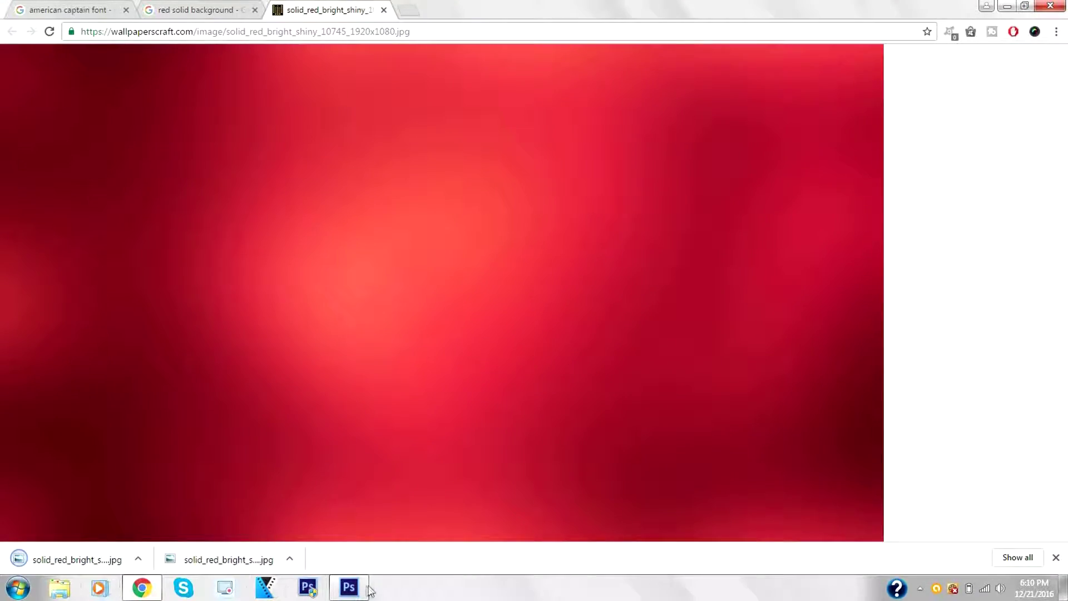
# Step: Switch to Photoshop and open the solid_red_bright_shiny_10745_1920x1080 image from the Desktop
pyautogui.click(357, 588)
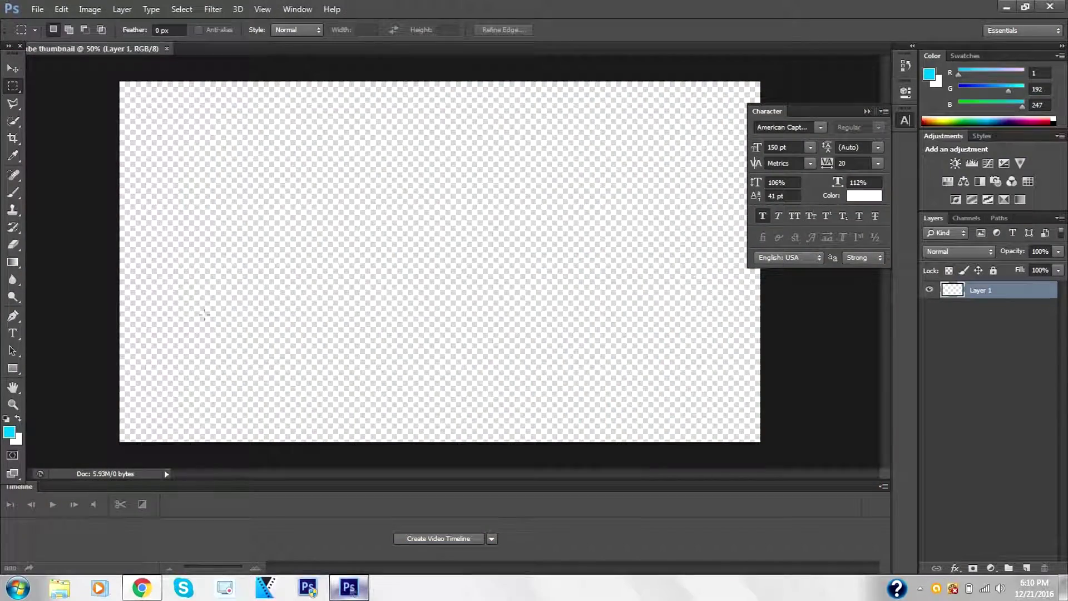
pyautogui.click(43, 11)
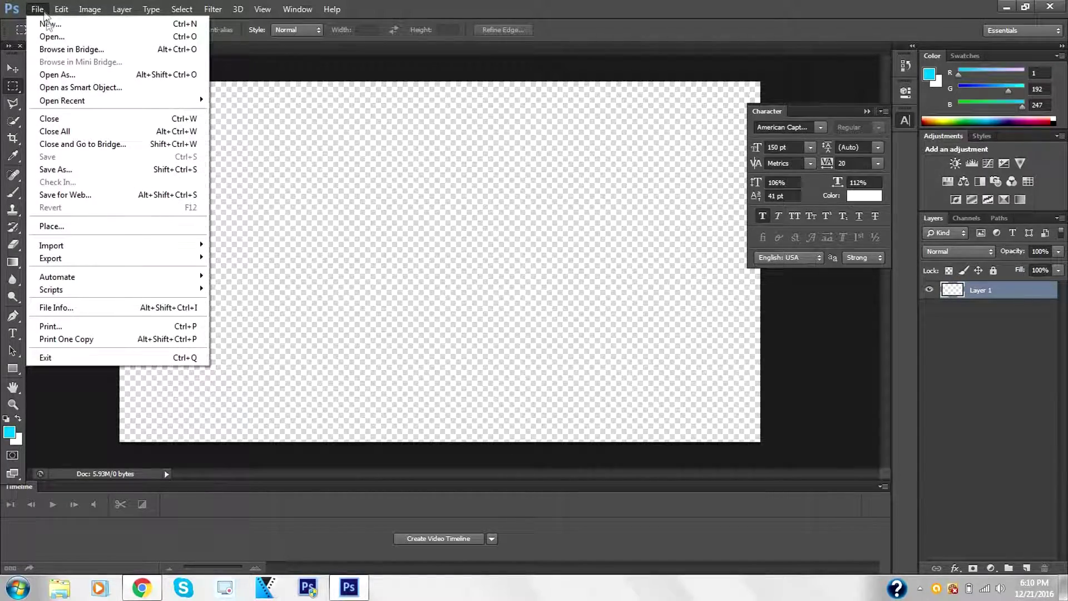
pyautogui.click(56, 37)
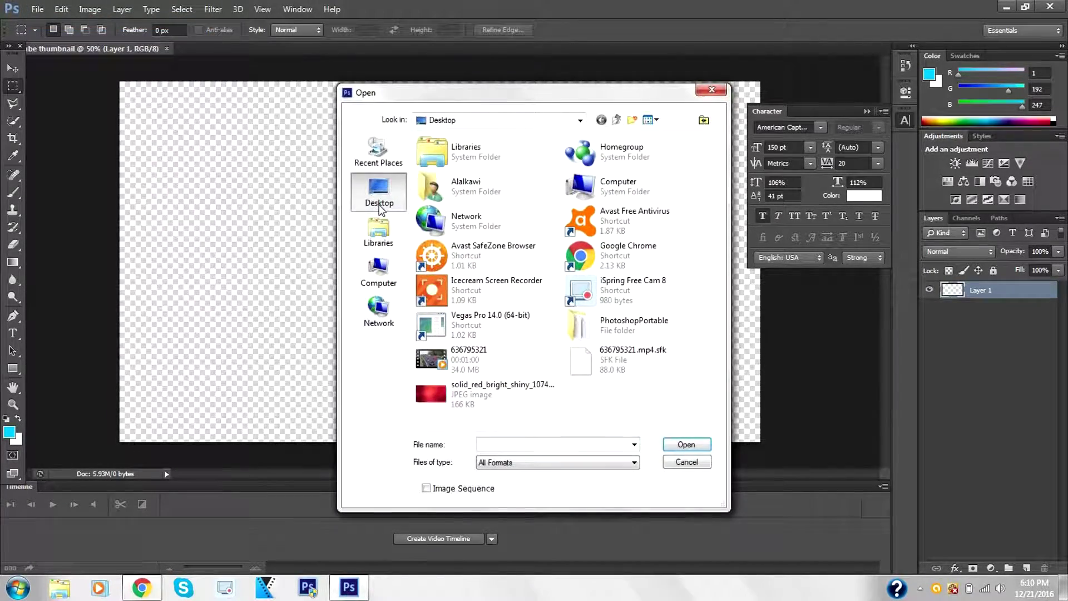
pyautogui.doubleClick(490, 392)
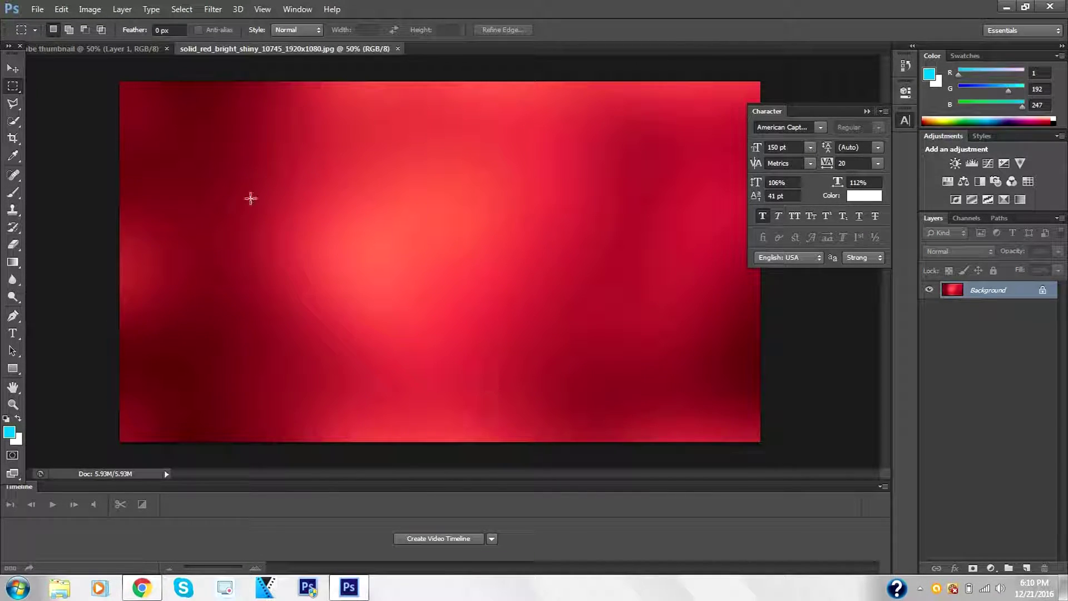
# Step: Copy the entire red wallpaper image and paste it into the Youtube thumbnail document
pyautogui.click(122, 48)
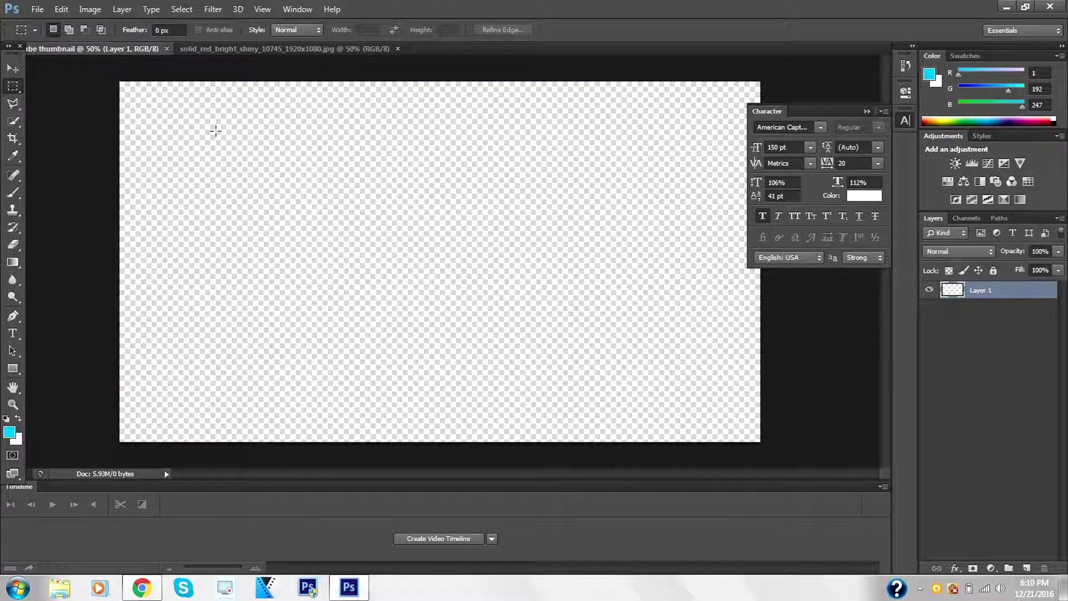
pyautogui.click(243, 52)
pyautogui.hotkey('ctrl', 'a')
pyautogui.hotkey('ctrl', 'a')
pyautogui.hotkey('ctrl', 'c')
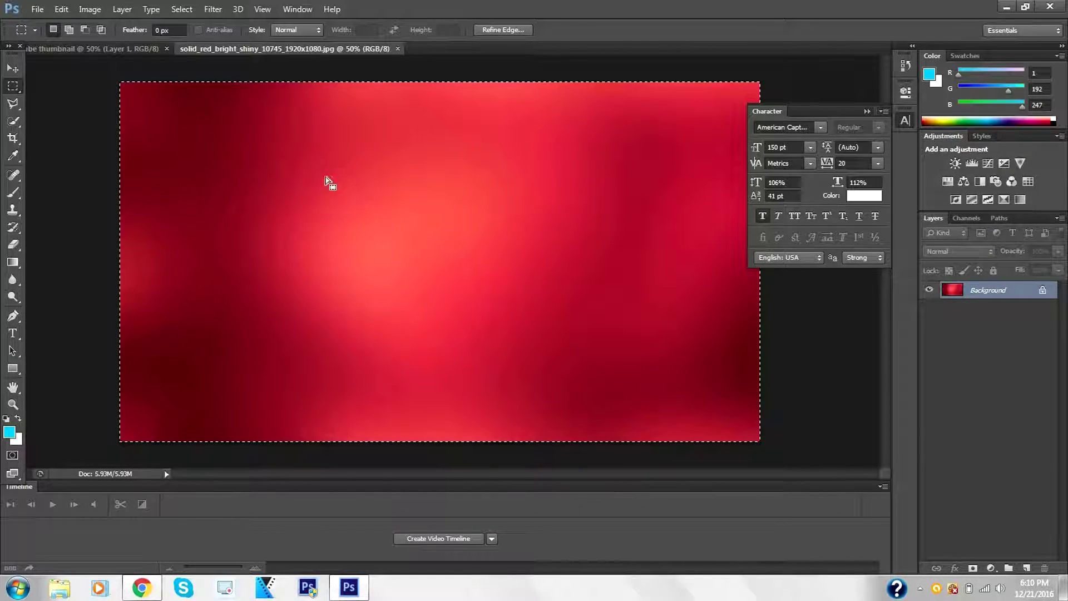
pyautogui.click(125, 47)
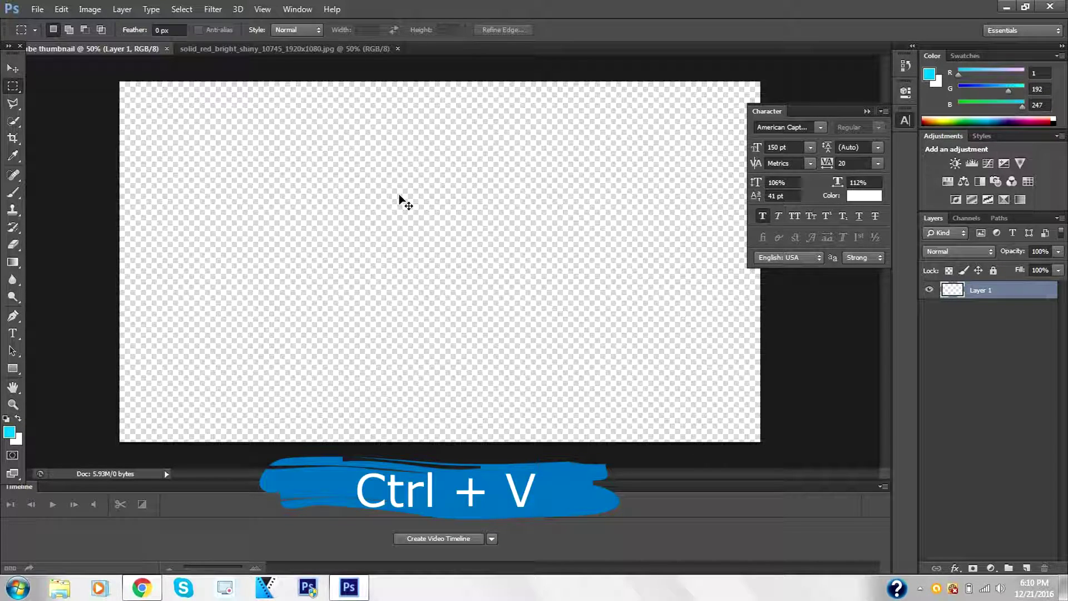
pyautogui.hotkey('ctrl', 'v')
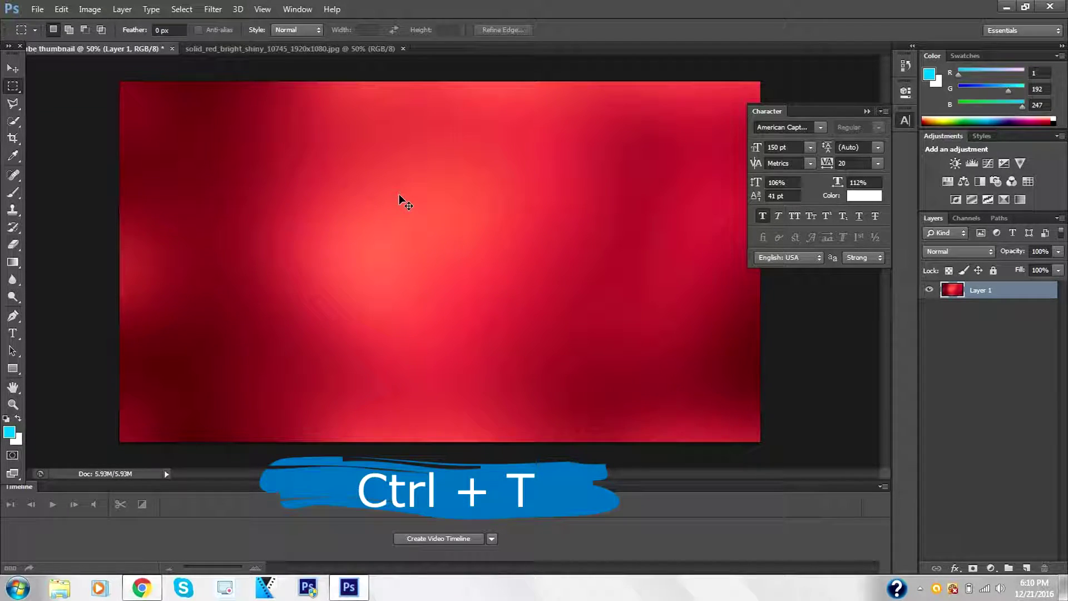
# Step: Fit the pasted red background to the canvas with Free Transform at 100% scale, and close the Character panel
pyautogui.hotkey('ctrl', 't')
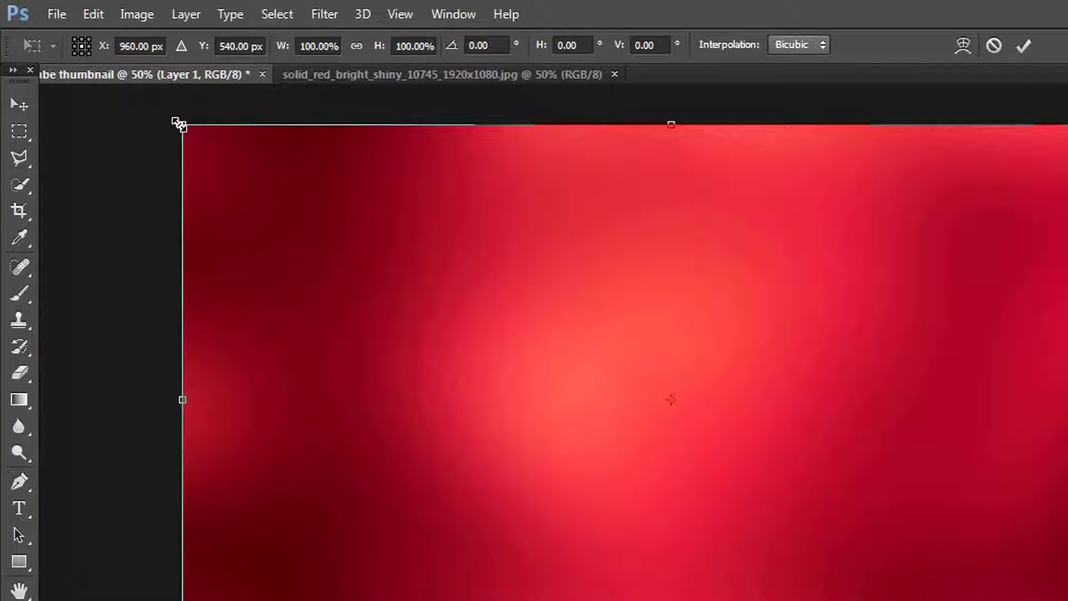
pyautogui.moveTo(183, 126)
pyautogui.mouseDown()
pyautogui.moveTo(200, 138)
pyautogui.moveTo(179, 129)
pyautogui.mouseUp()
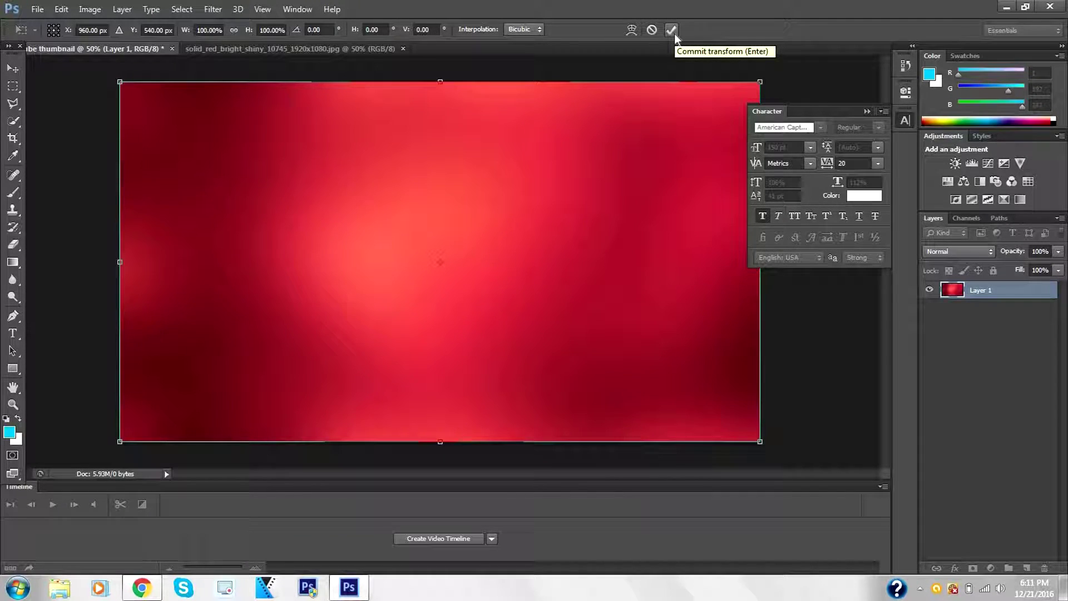
pyautogui.click(674, 33)
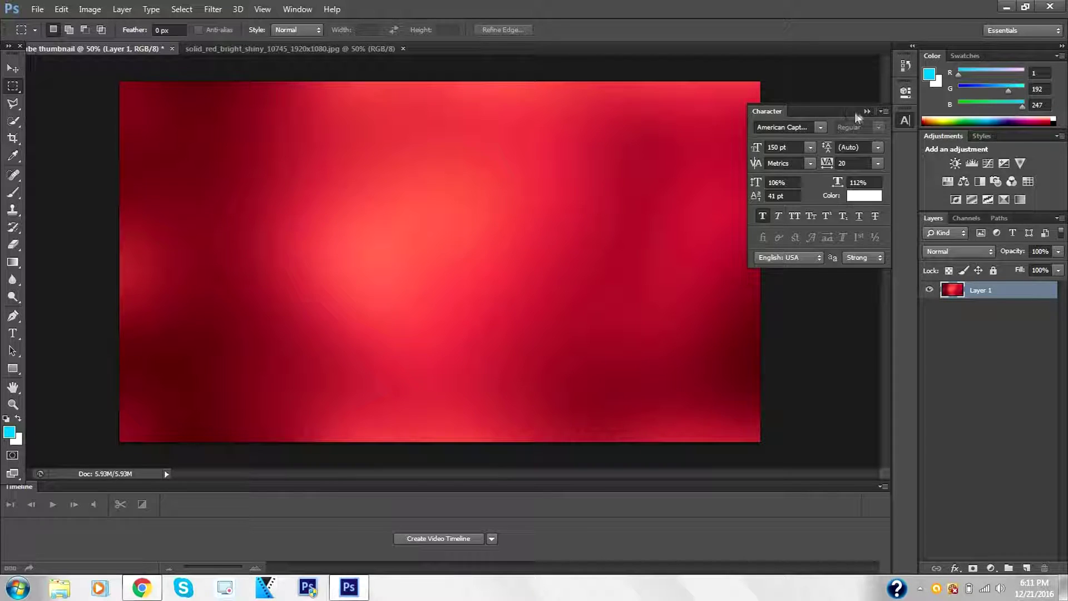
pyautogui.click(883, 112)
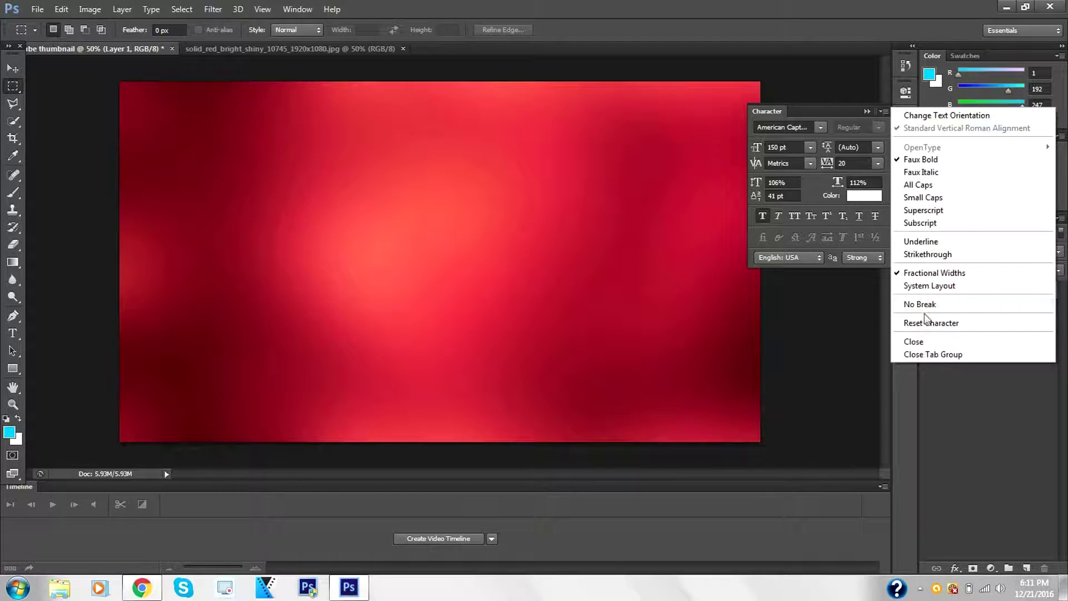
pyautogui.click(916, 342)
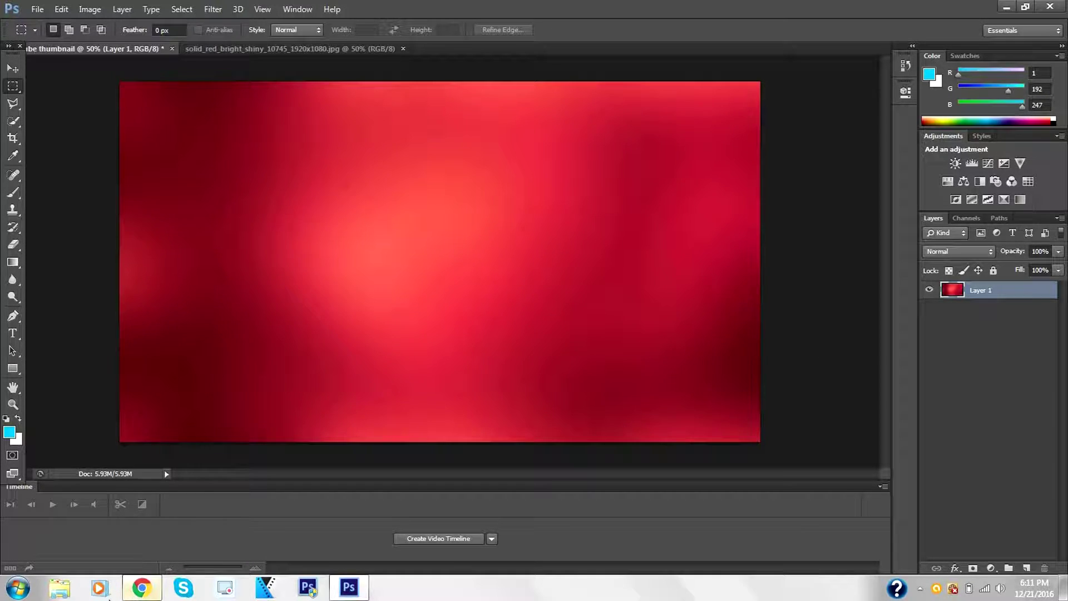
# Step: Switch to Chrome and search Google Images for "youtube icon png"
pyautogui.click(141, 588)
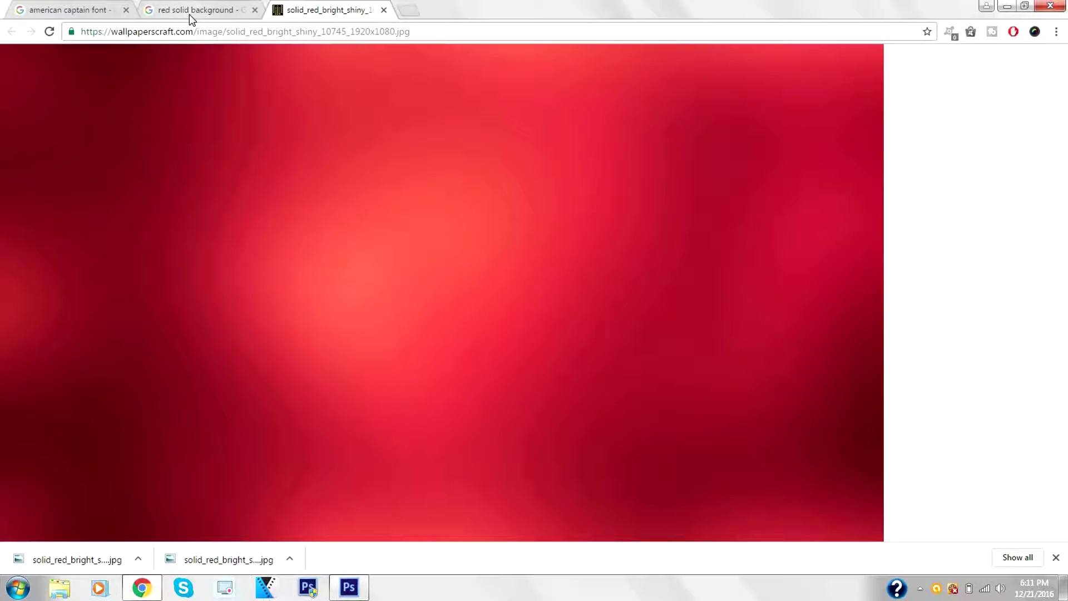
pyautogui.click(192, 11)
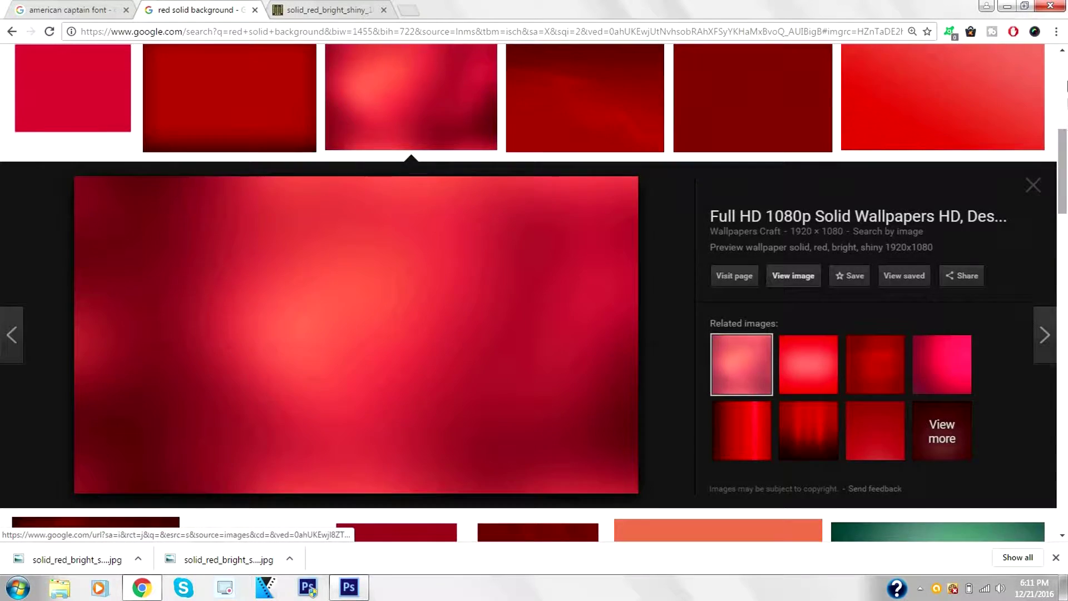
pyautogui.moveTo(1065, 133); pyautogui.dragTo(1063, 59)
pyautogui.click(319, 77)
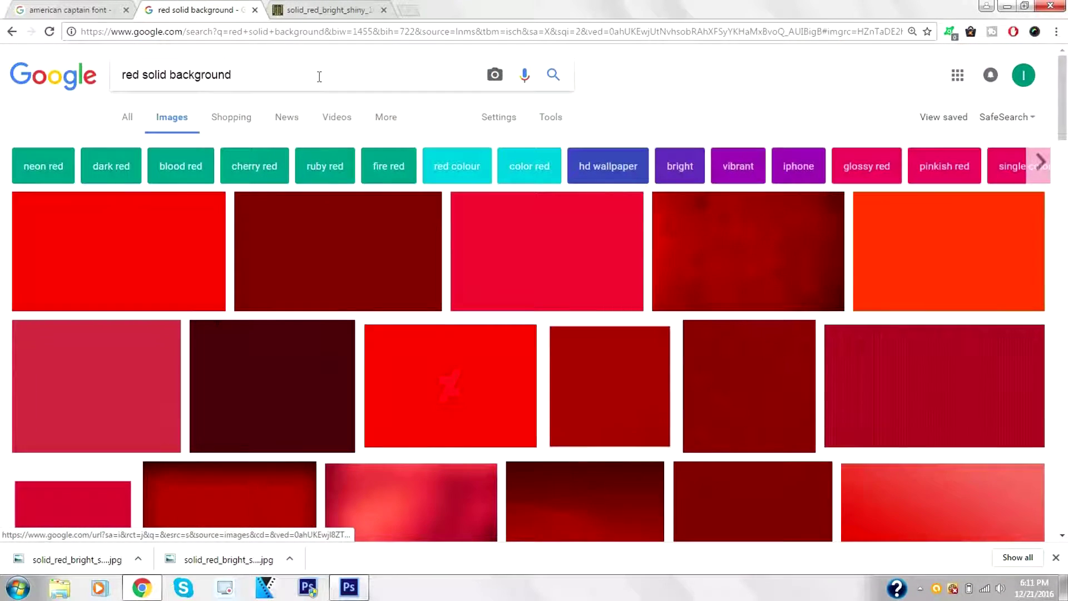
pyautogui.hotkey('ctrl', 'a')
pyautogui.write('Y')
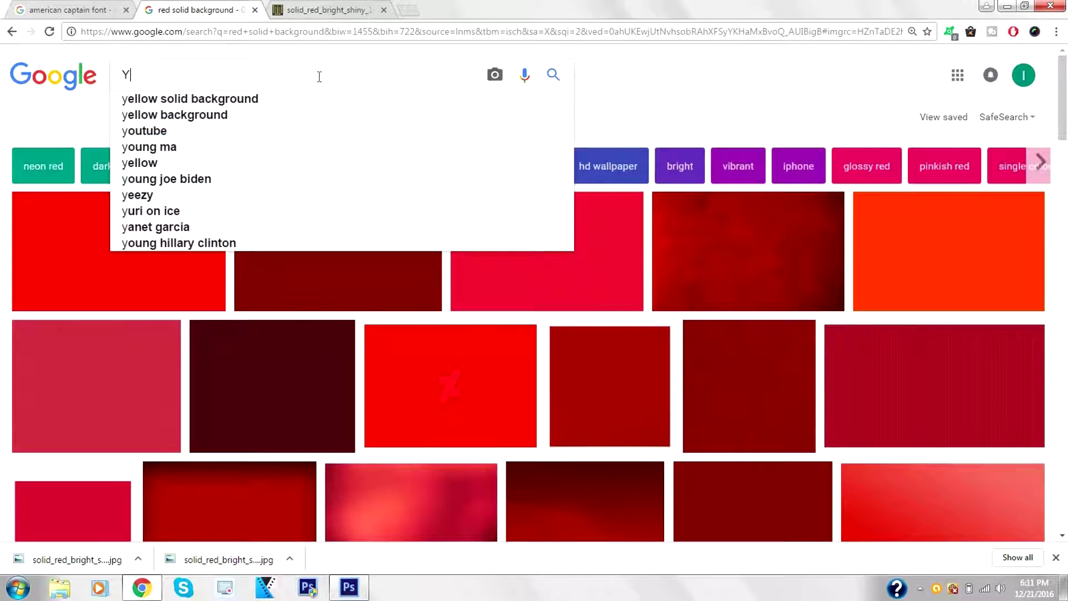
pyautogui.write('outube')
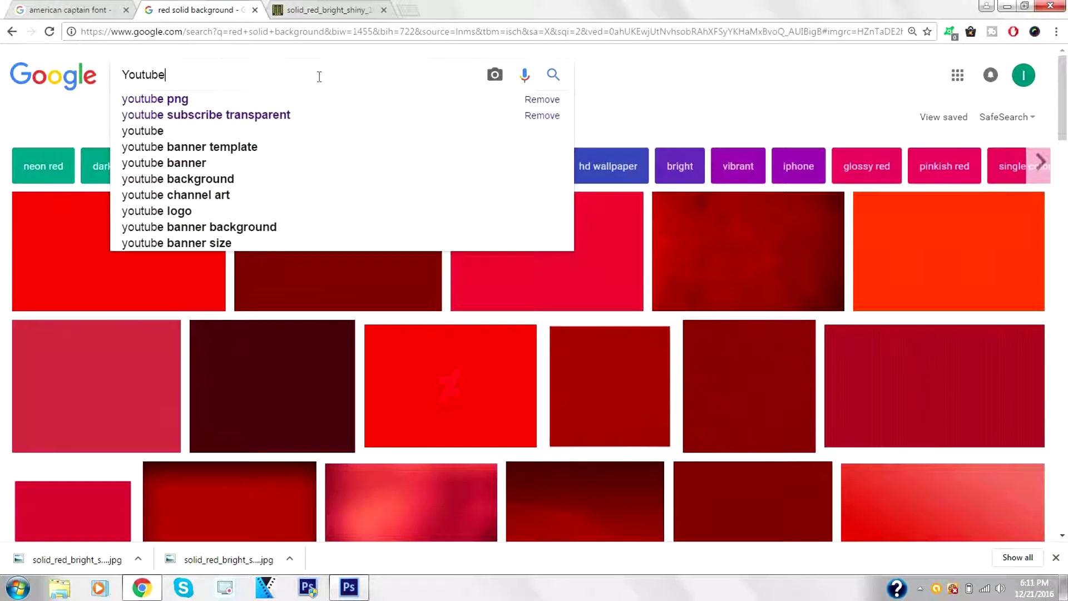
pyautogui.write(' icon Png')
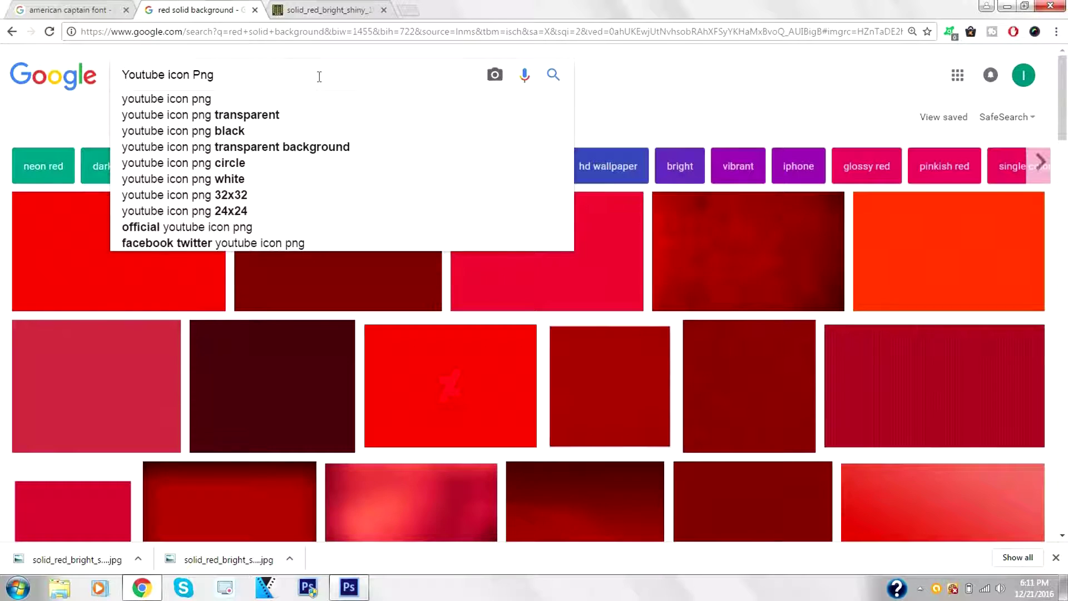
pyautogui.press('Down')
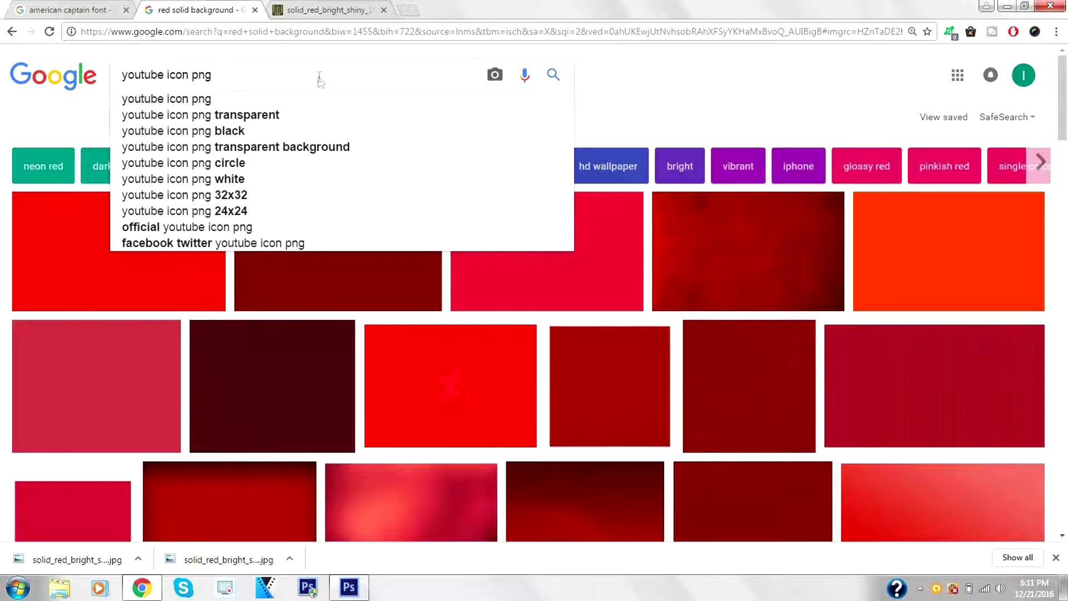
pyautogui.press('Return')
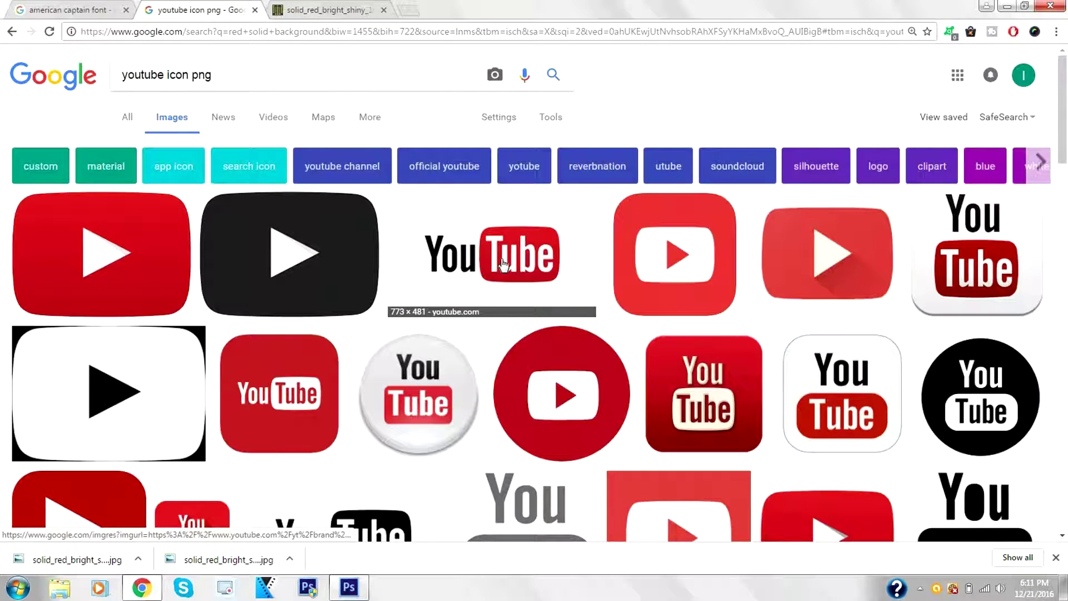
# Step: Save the full-size 773 × 481 YouTube logo from youtube.com to the Desktop as the PNG YouTube-logo-full_color
pyautogui.click(812, 271)
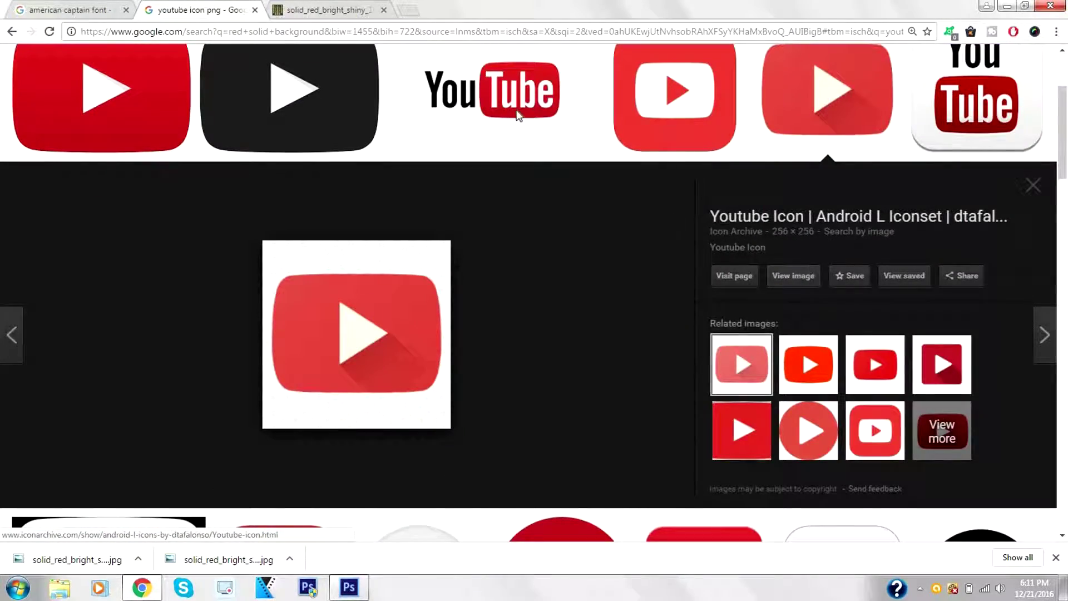
pyautogui.click(517, 115)
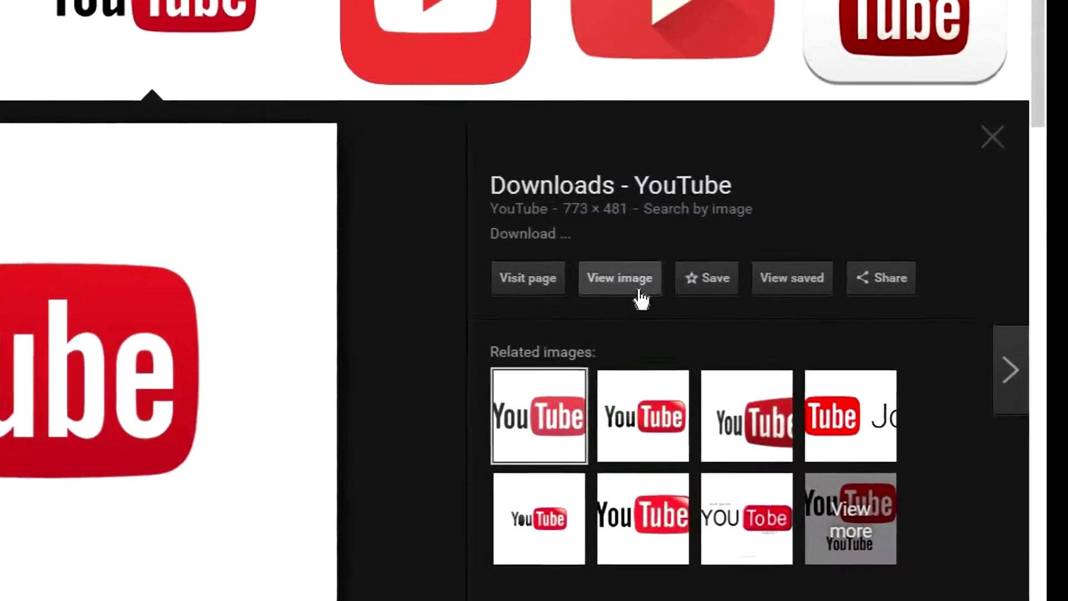
pyautogui.click(804, 283)
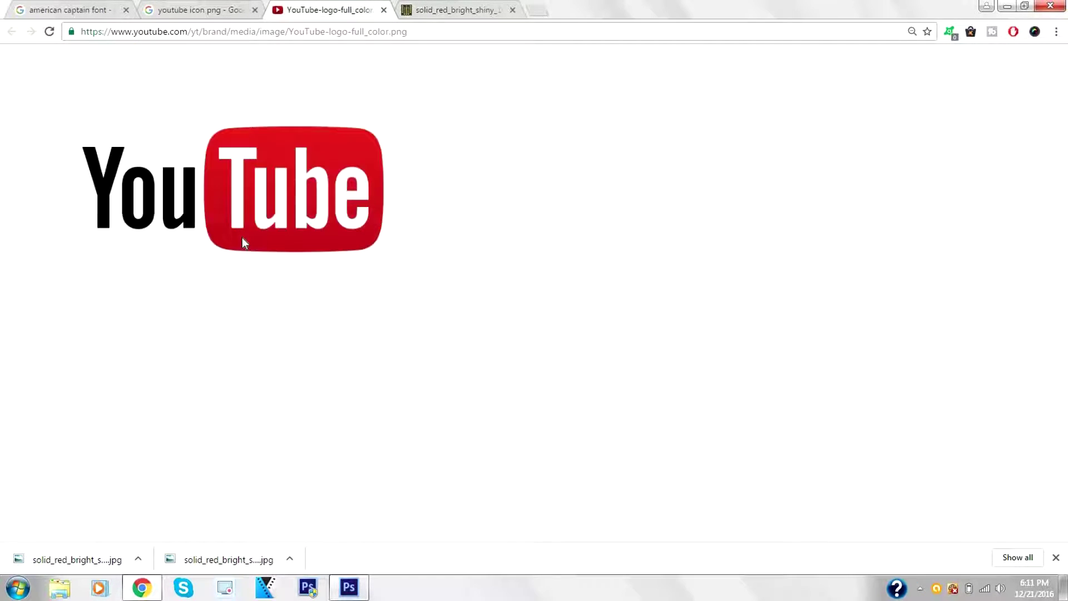
pyautogui.rightClick(242, 237)
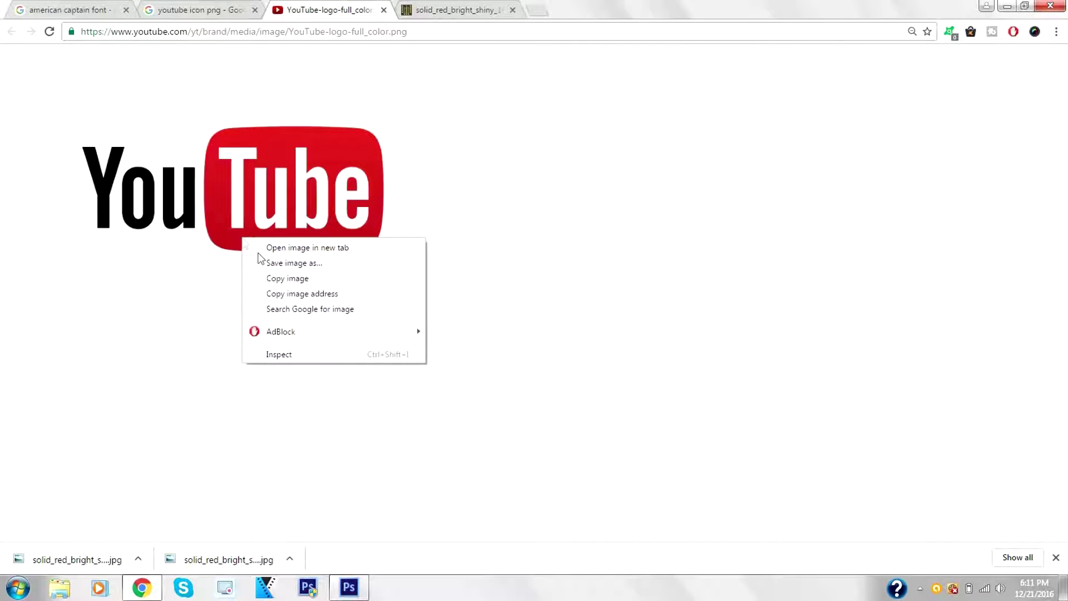
pyautogui.click(319, 265)
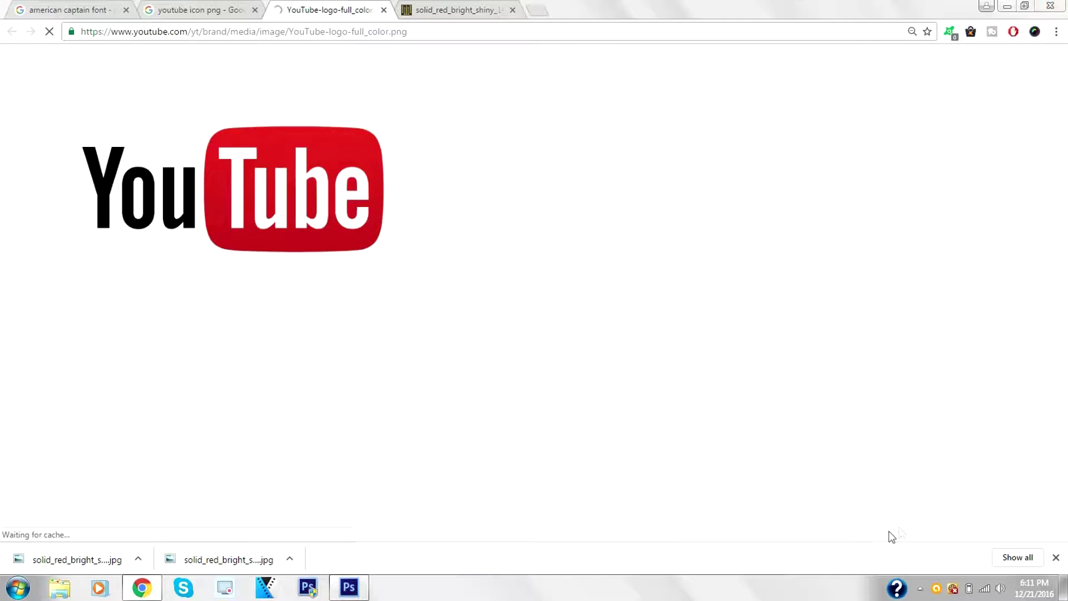
pyautogui.click(971, 556)
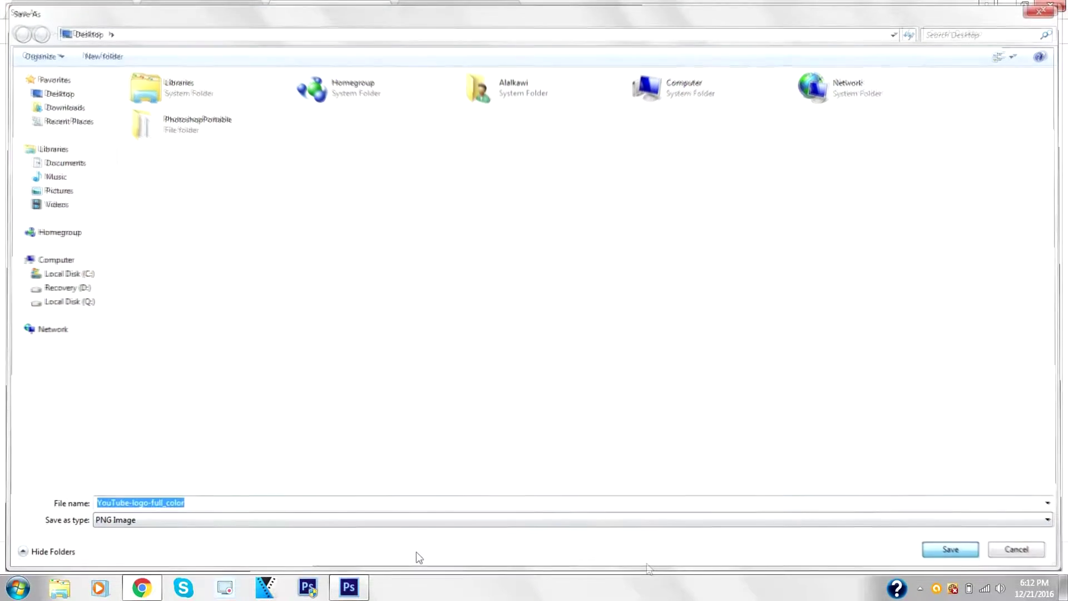
# Step: Switch to Photoshop and open the YouTube-logo-full_color PNG from the Desktop
pyautogui.click(349, 587)
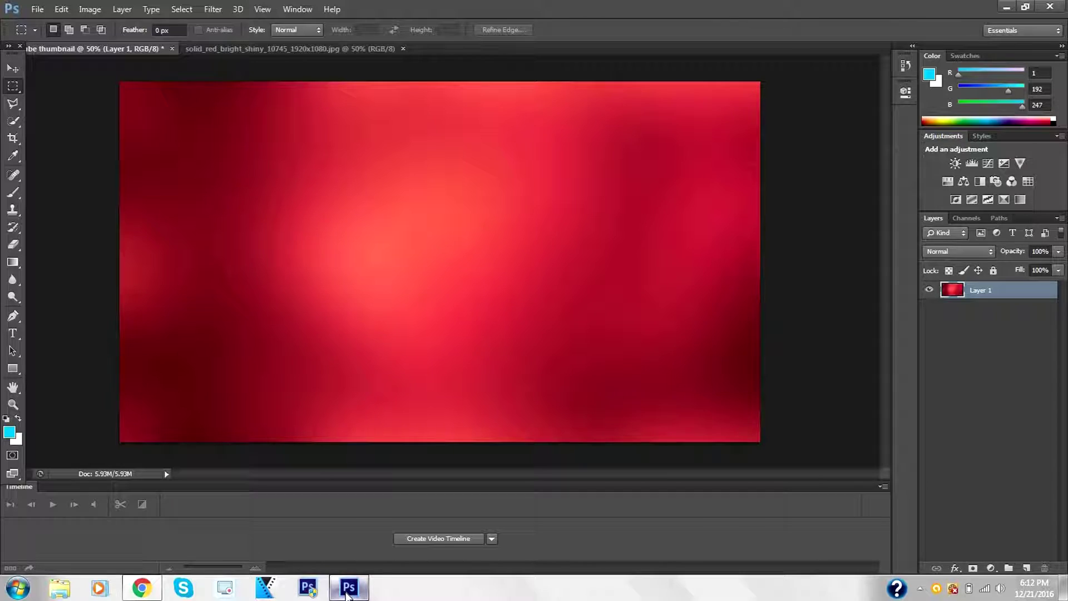
pyautogui.click(26, 12)
pyautogui.click(76, 37)
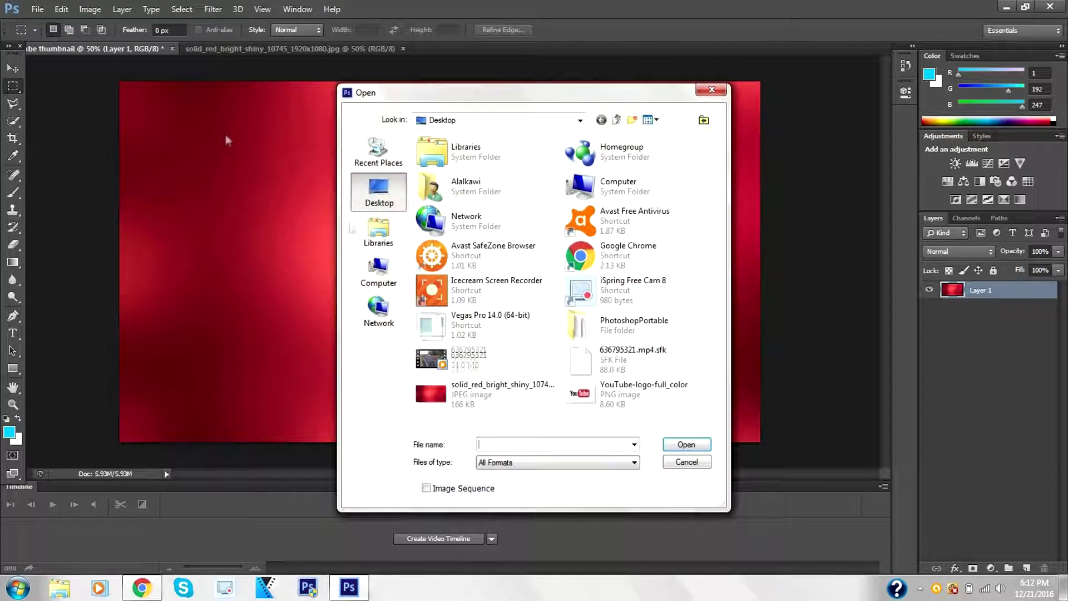
pyautogui.doubleClick(606, 396)
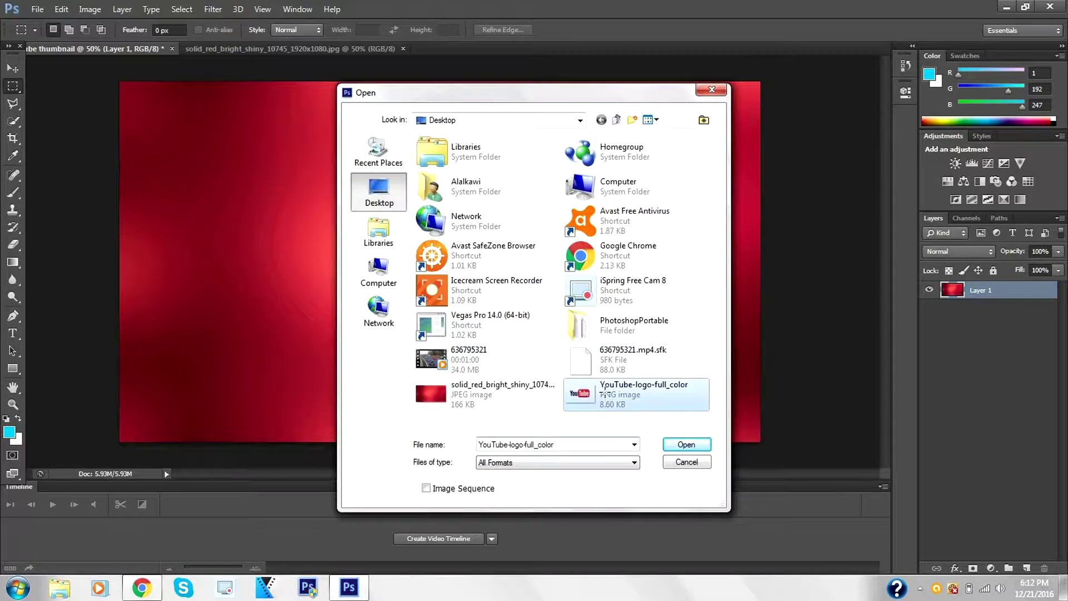